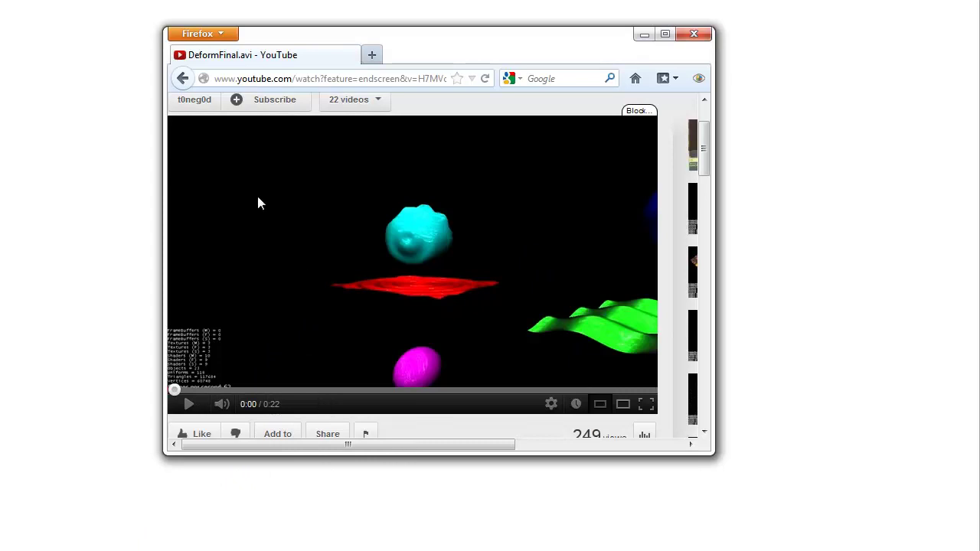
- Play the DeformFinal.avi demo to 0:22, when the related-videos grid appears
click(187, 404)
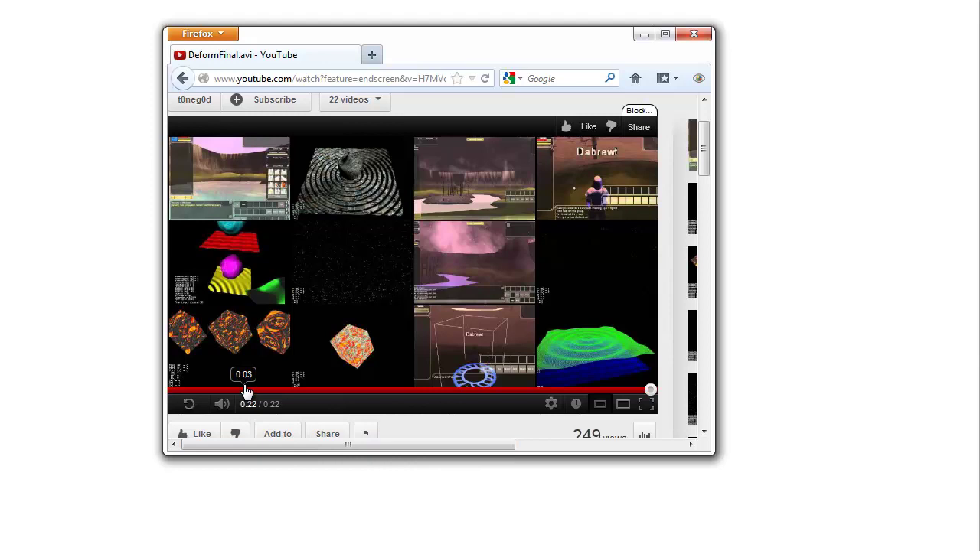
- Play More Filters.avi, the 11-second demo of three lava-textured cubes
click(219, 348)
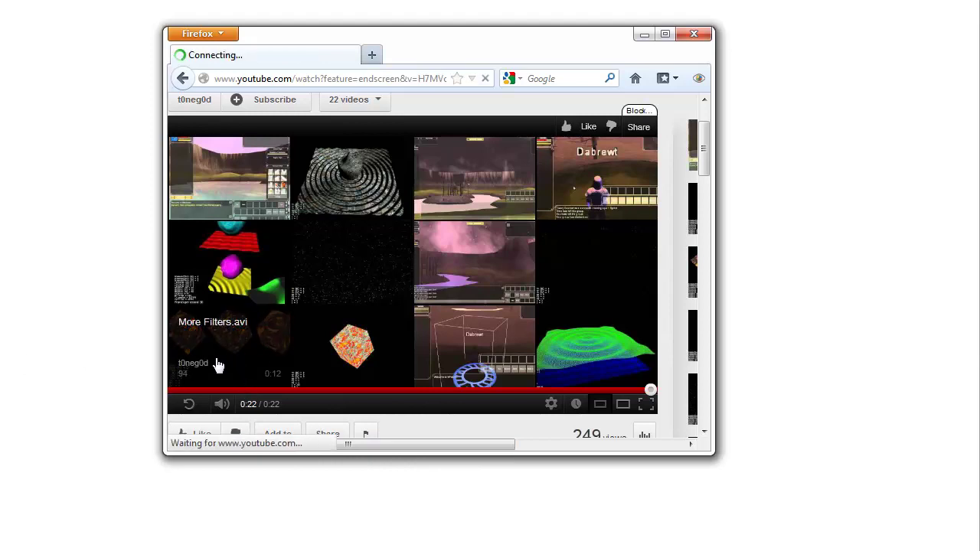
drag(704, 138, 705, 158)
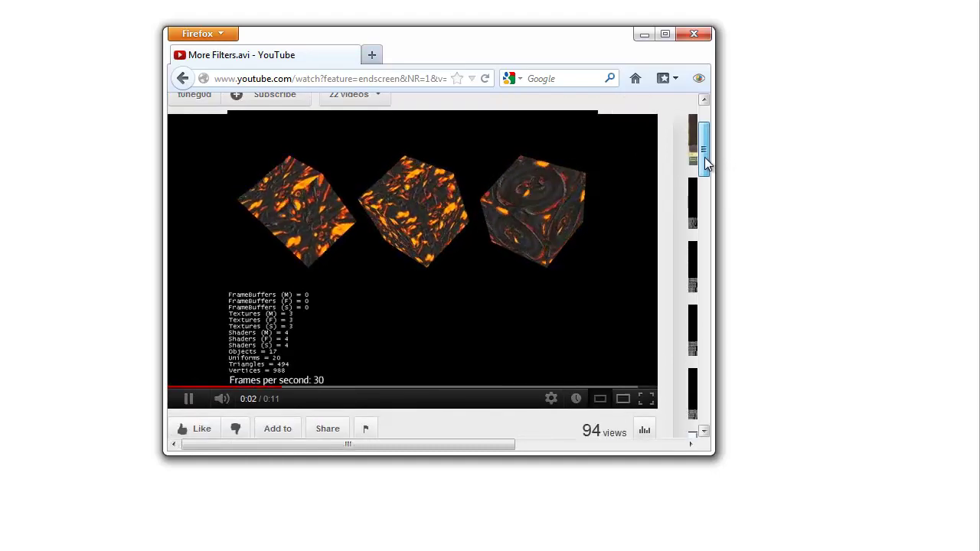
drag(704, 158, 704, 153)
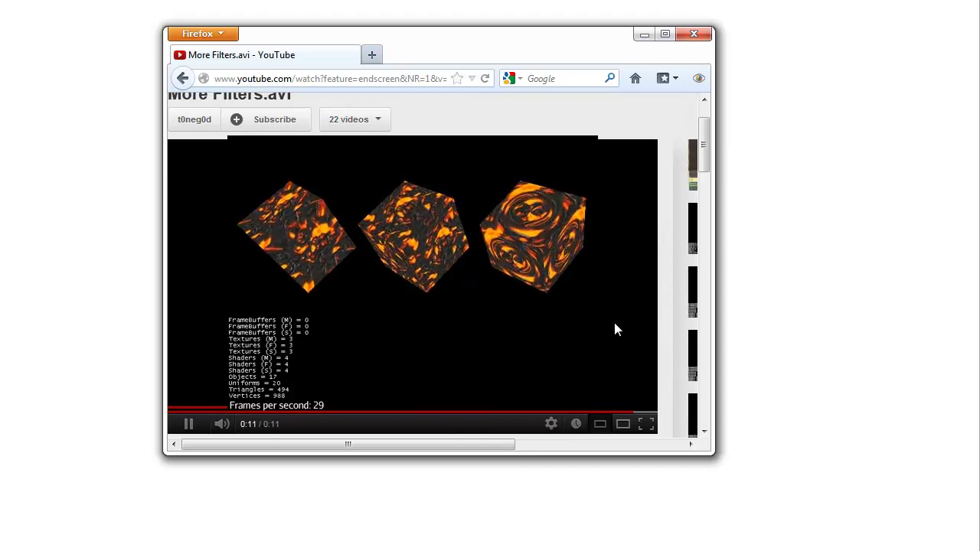
scroll(613, 319, down, 5)
scroll(464, 332, down, 3)
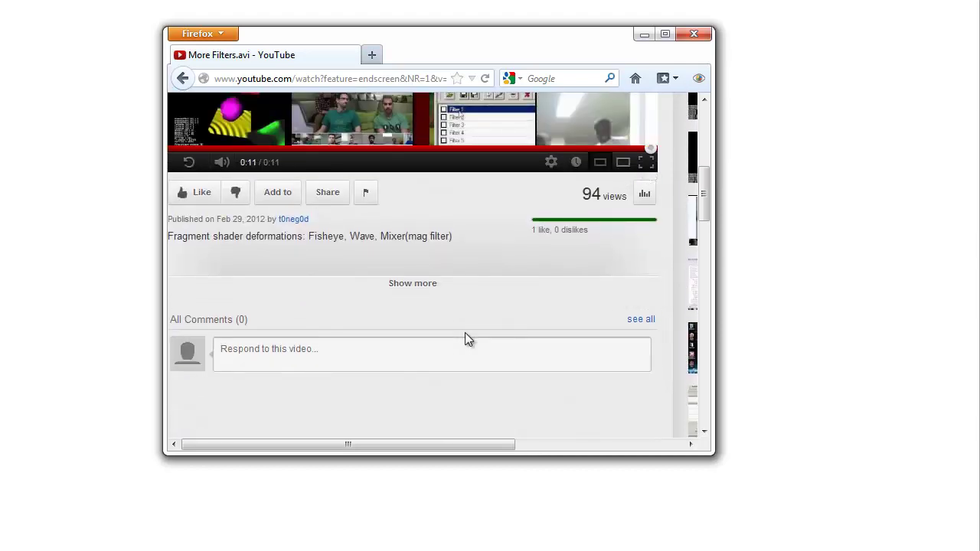
scroll(464, 332, up, 2)
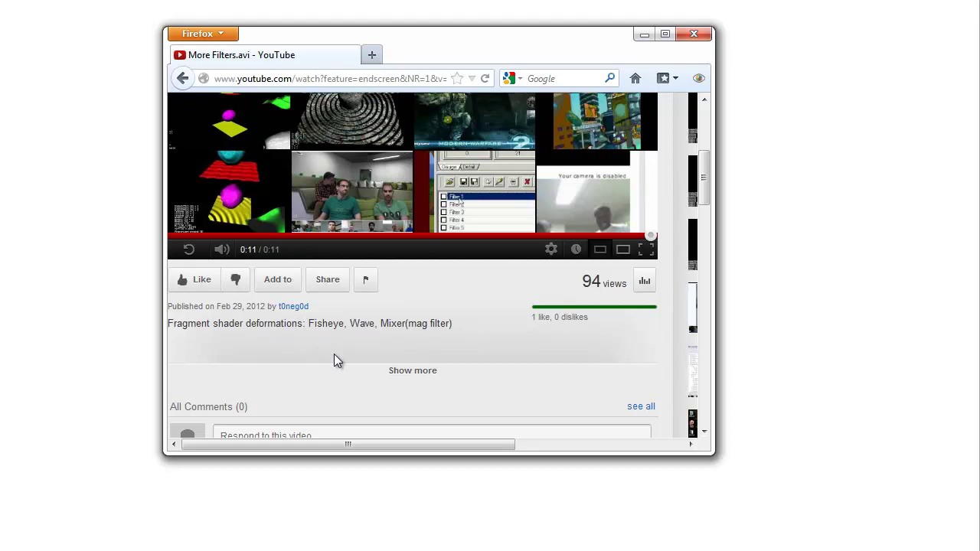
scroll(334, 353, up, 2)
scroll(333, 354, up, 2)
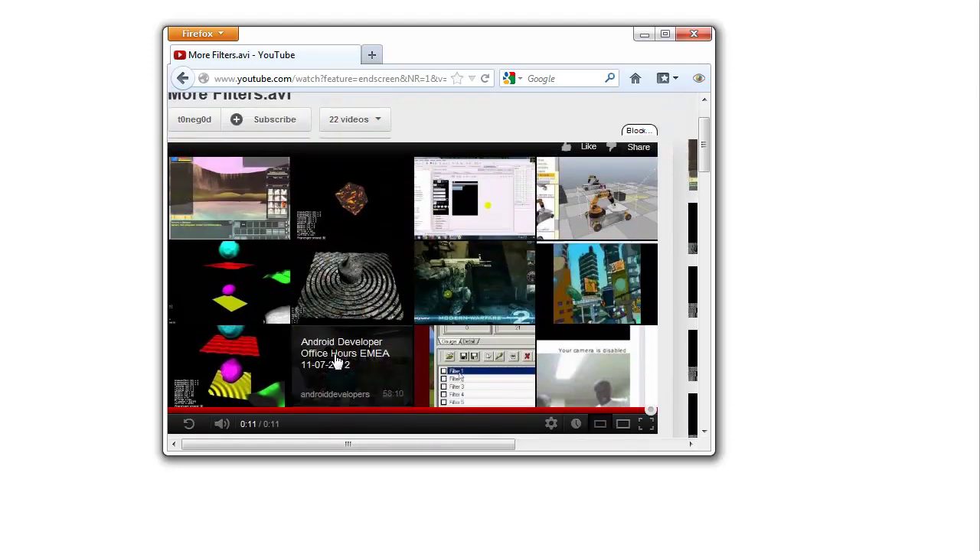
scroll(337, 362, up, 1)
scroll(352, 366, down, 2)
scroll(354, 367, down, 1)
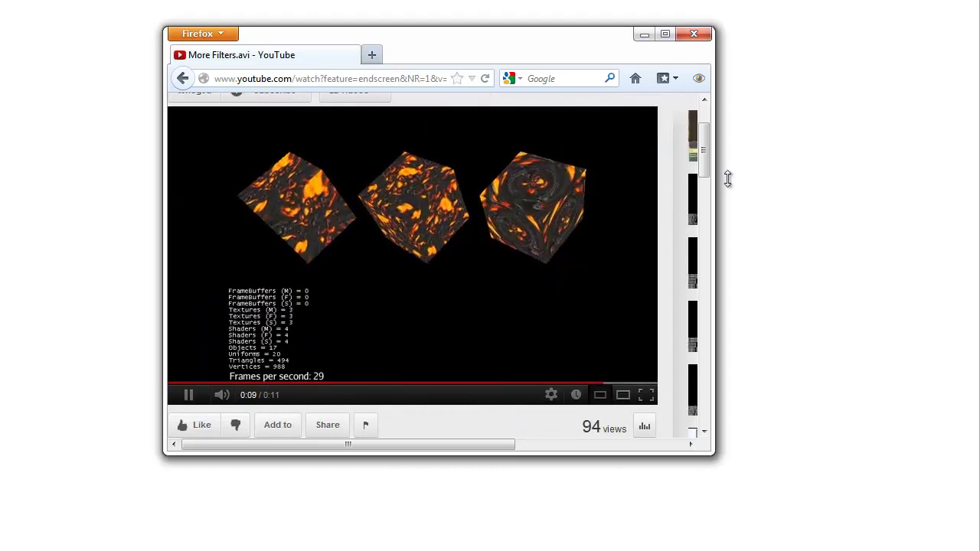
- Close the Firefox window after More Filters.avi ends on the related-videos grid
click(693, 34)
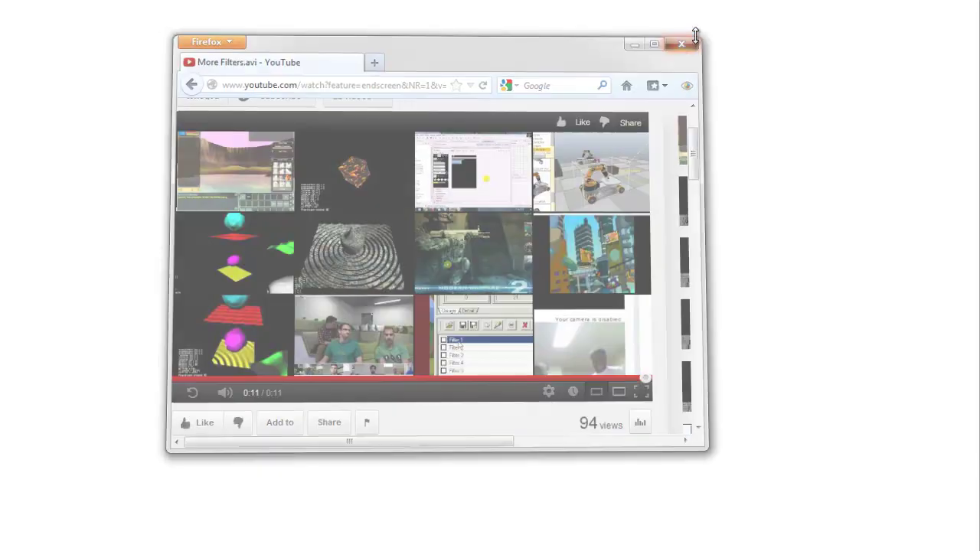